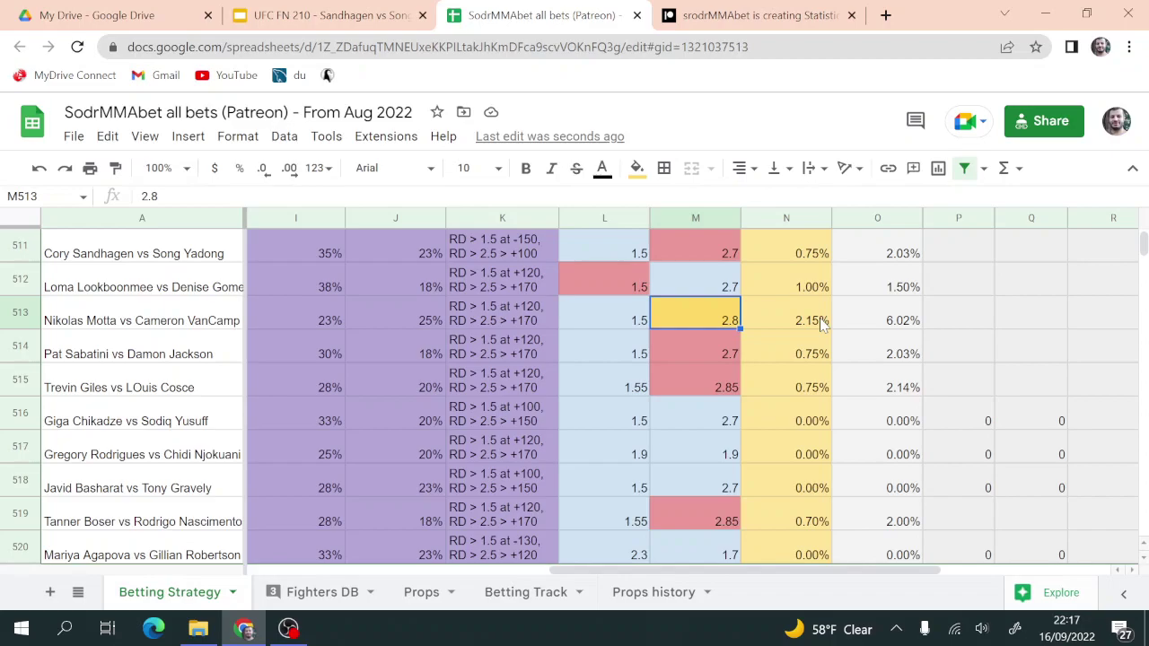
Step: Review the column M values for the fights in rows 513 to 520 of the Betting Strategy sheet
key("Down")
key("Down")
key("Down")
key("Down")
key("Down")
key("Down")
key("Down")
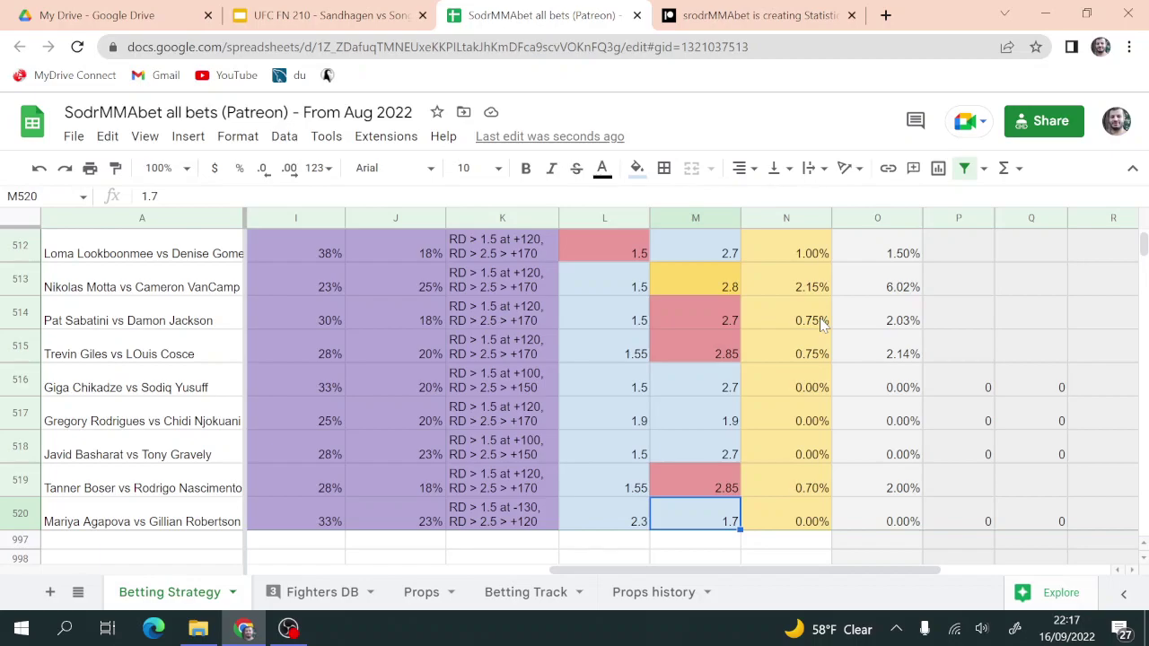
key("Up")
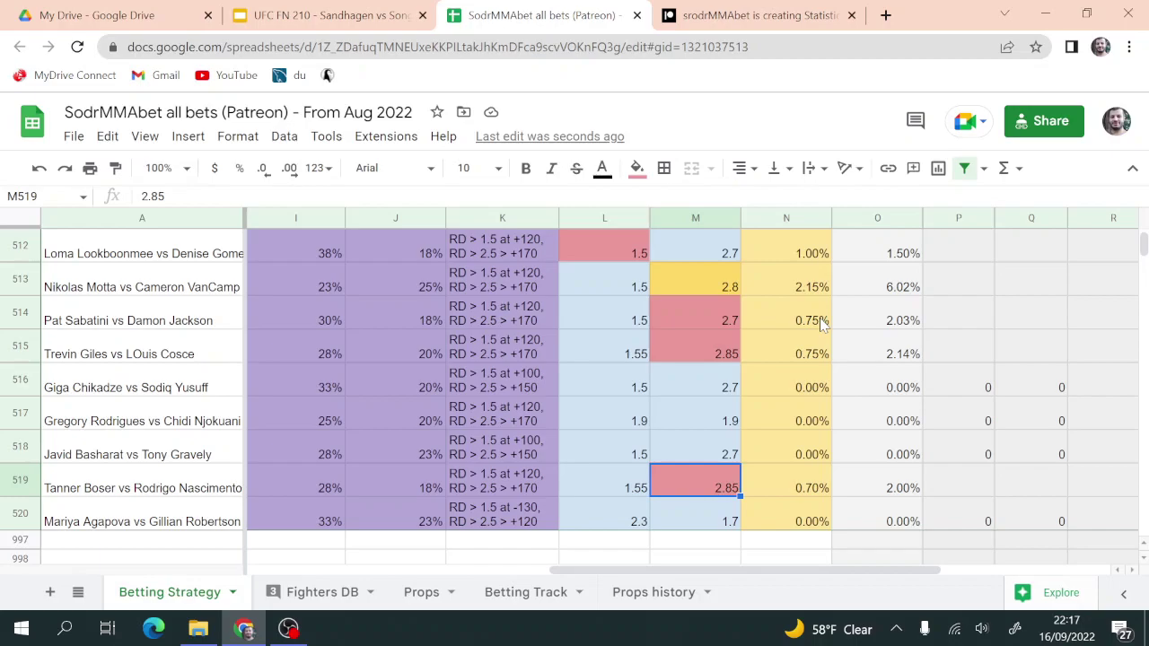
key("Up")
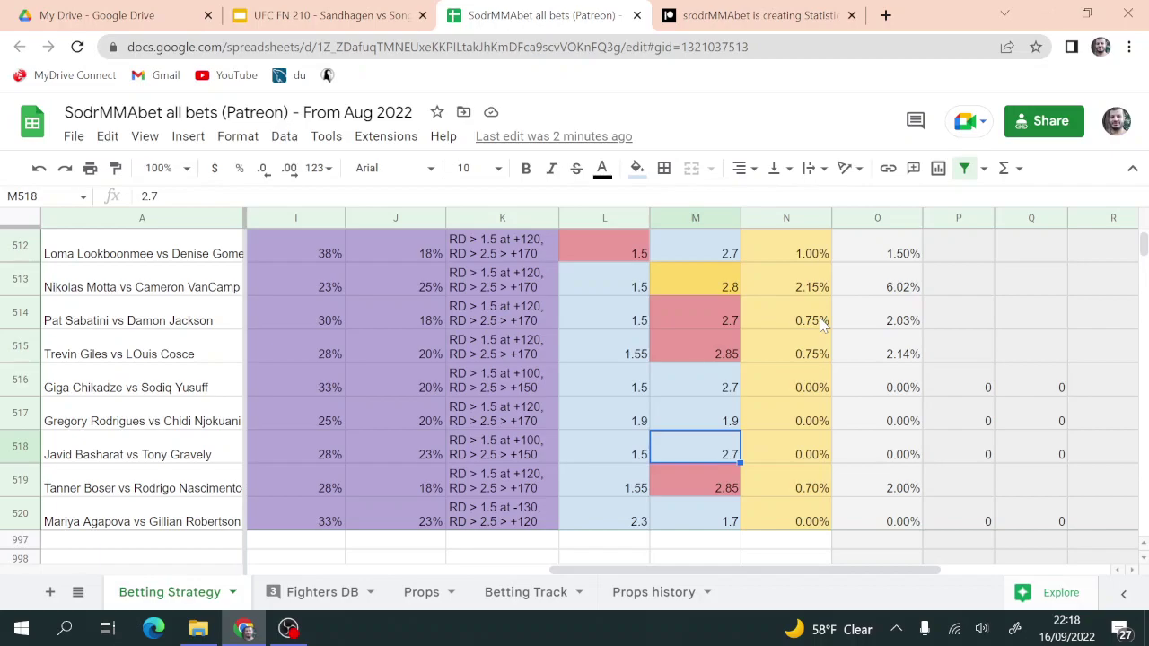
key("Up")
Step: Examine the column L values for rows 517 to 514, comparing columns L to N for the Trevin Giles fight
key("Left")
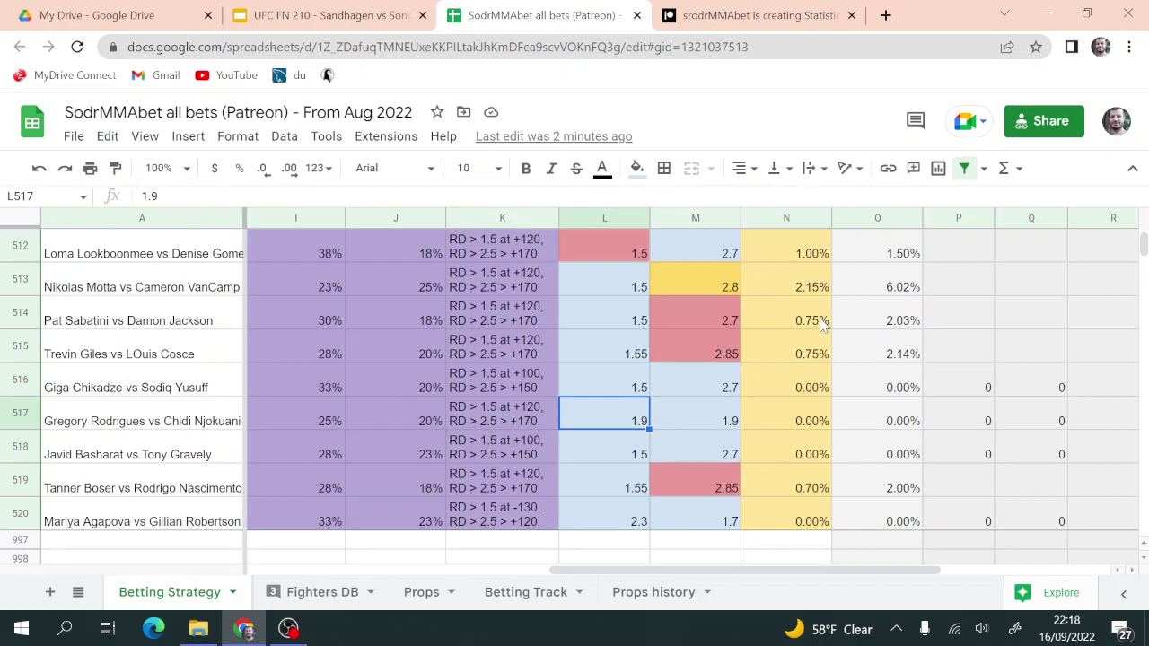
key("Up")
key("Up")
key("Up")
key("Down")
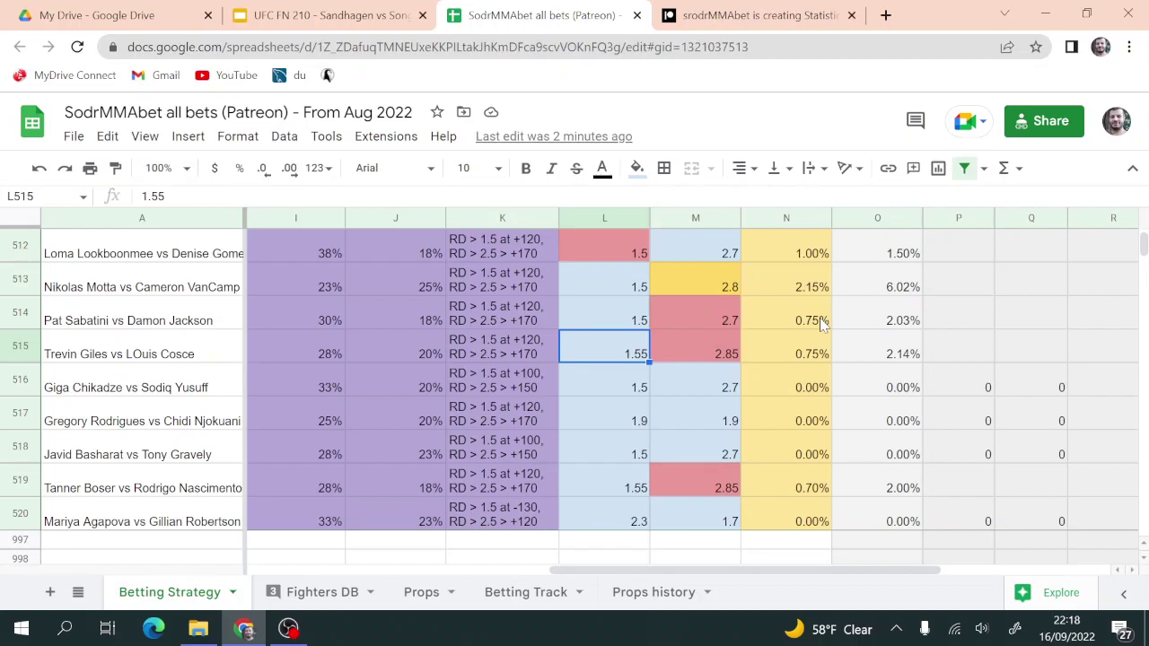
key("Right")
key("Right")
key("Left")
key("Left")
key("Up")
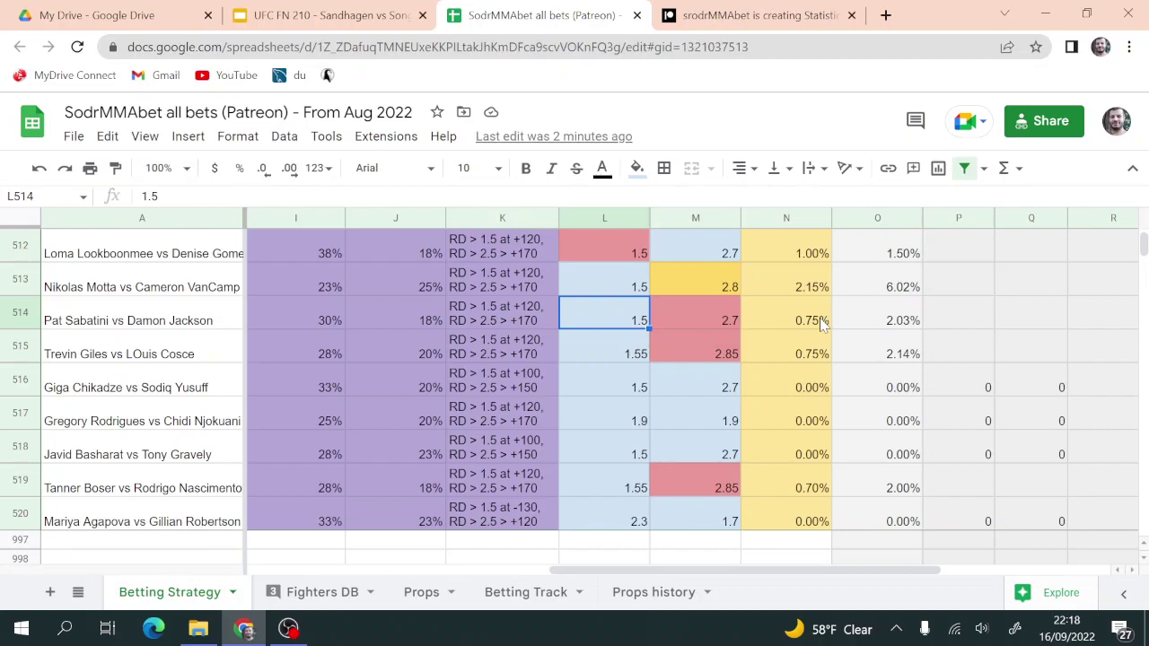
Step: Compare the column L to N values of the Pat Sabatini and Nikolas Motta fights, checking the Loma Lookboonmee row too
key("Right")
key("Right")
key("Left")
key("Left")
key("Up")
key("Up")
key("Down")
key("Up")
key("Down")
key("Right")
key("Right")
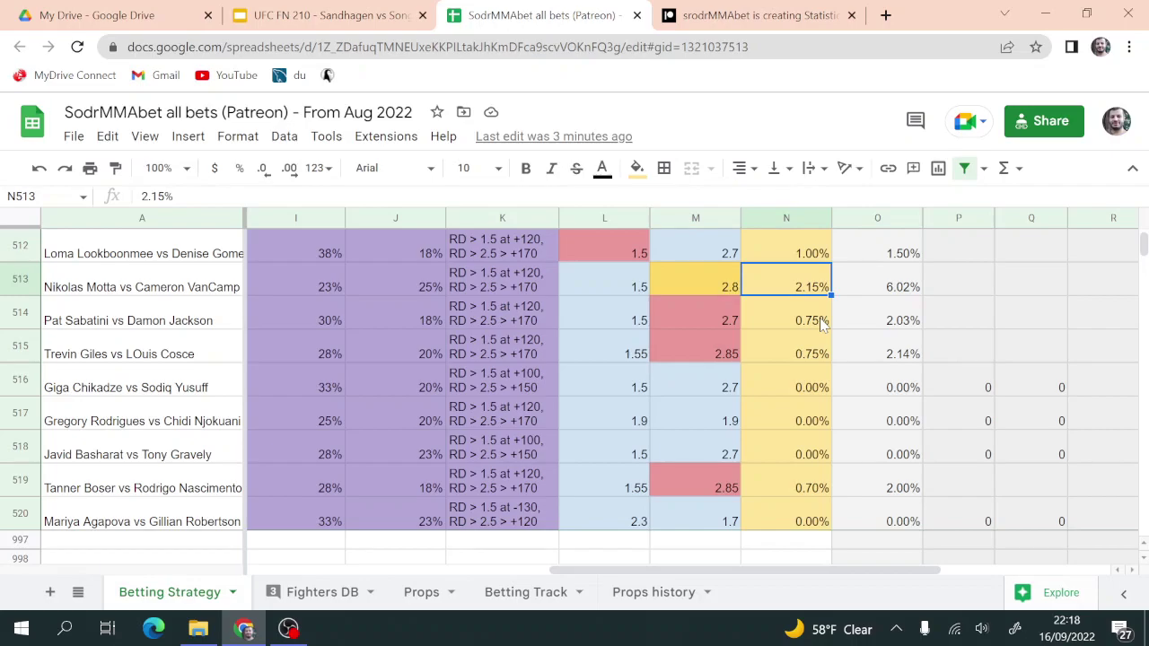
Step: Examine the column N percentages for the fights in rows 511 to 513 against their column M values
key("Left")
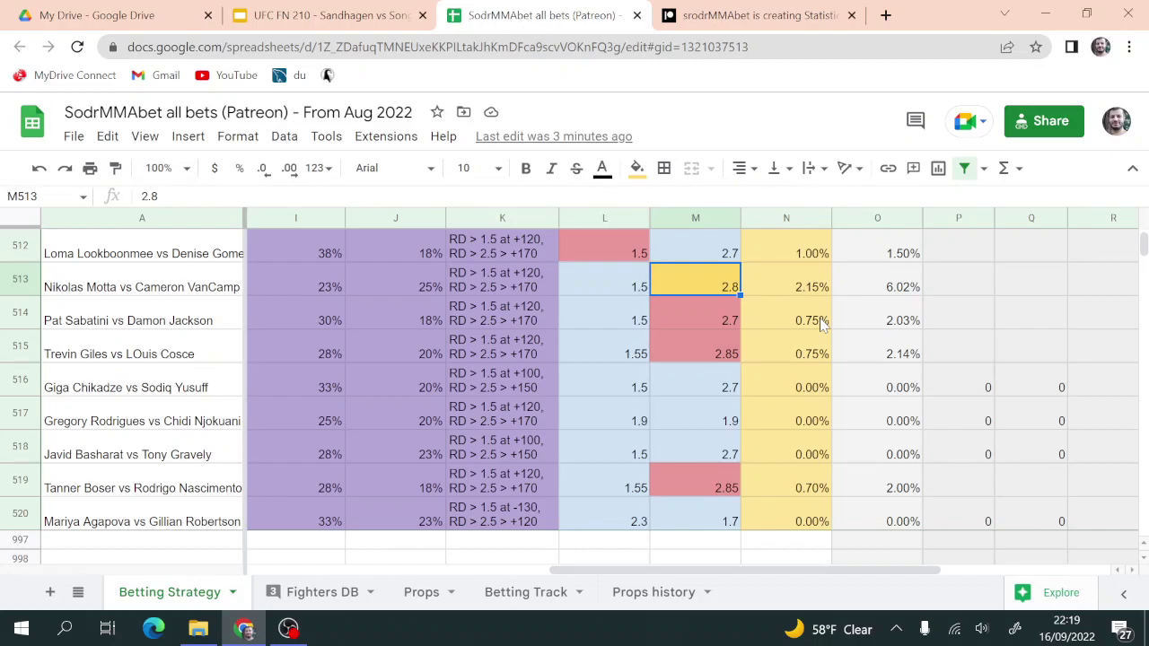
key("Right")
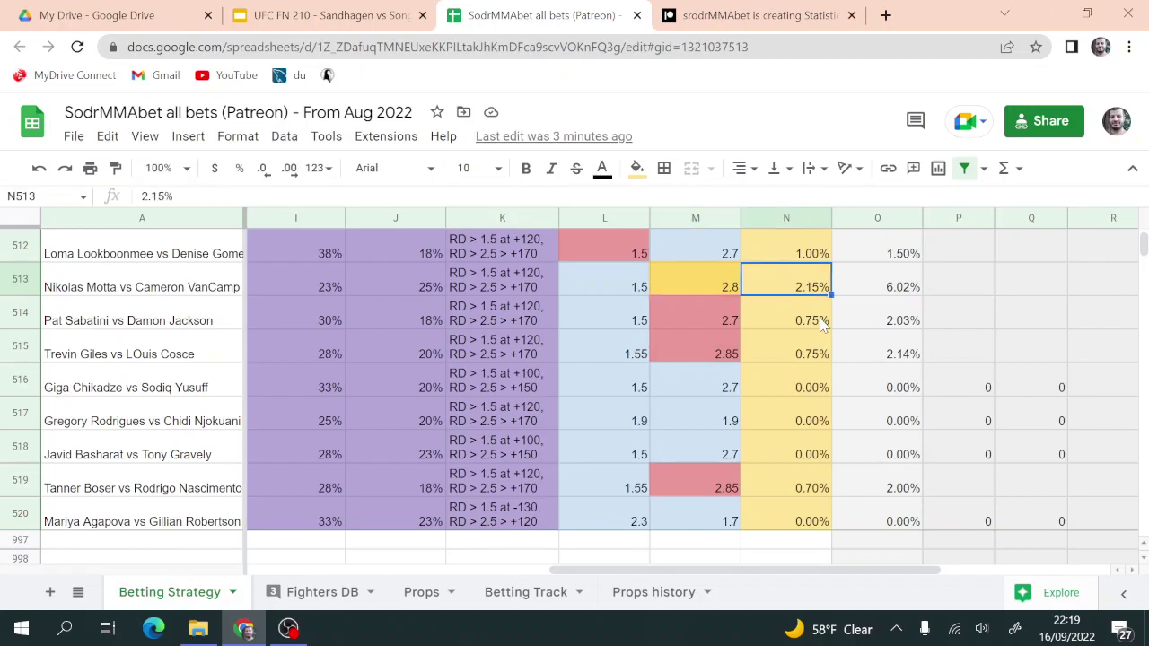
key("Up")
key("Down")
key("Up")
key("Up")
key("Down")
key("Down")
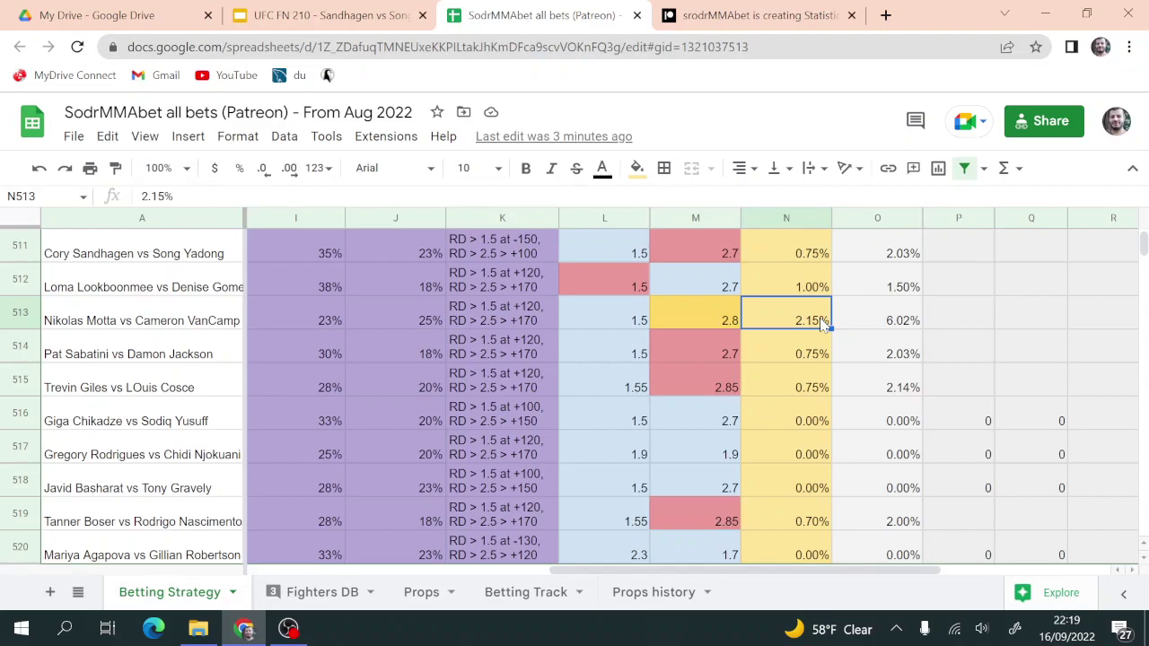
key("Up")
key("Left")
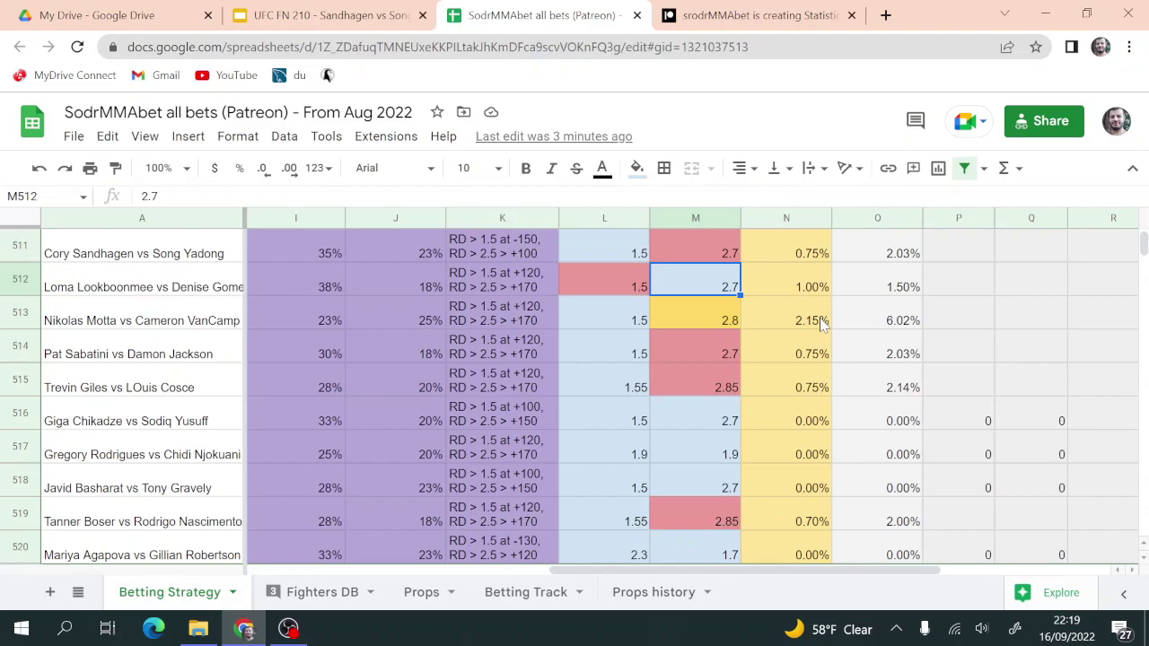
key("Right")
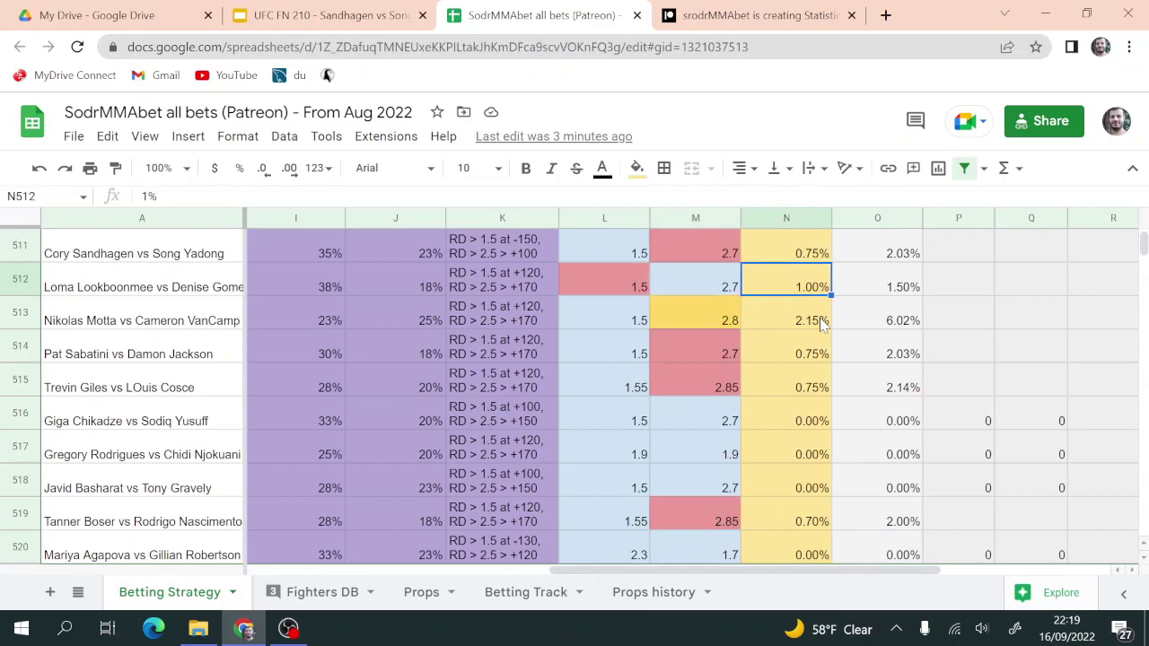
key("Up")
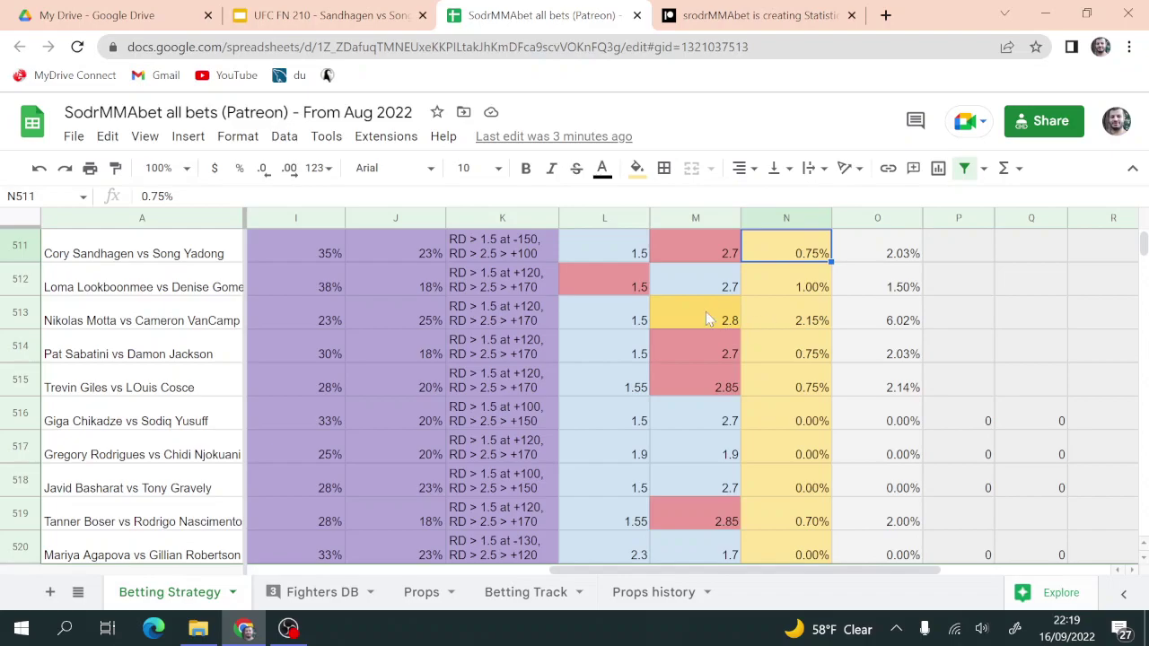
Step: Switch to the UFC FN 210 presentation in Google Slides and present the Trevin Giles vs Louis Cosce slide with the laser pointer on
left_click(356, 9)
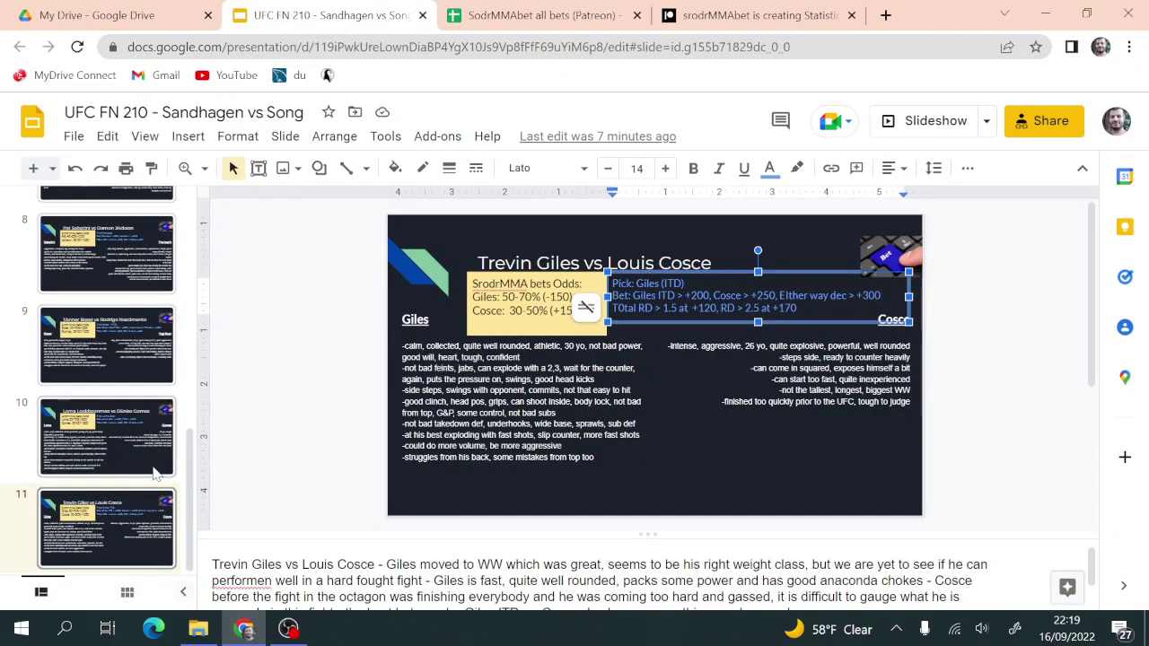
left_click(136, 503)
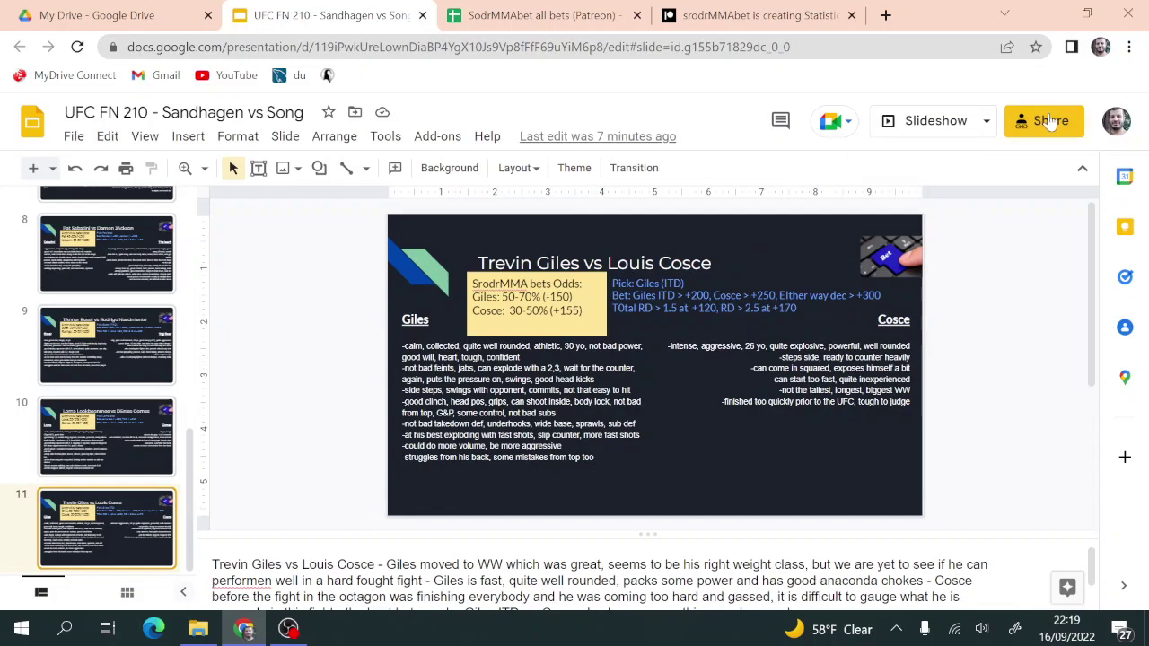
left_click(934, 122)
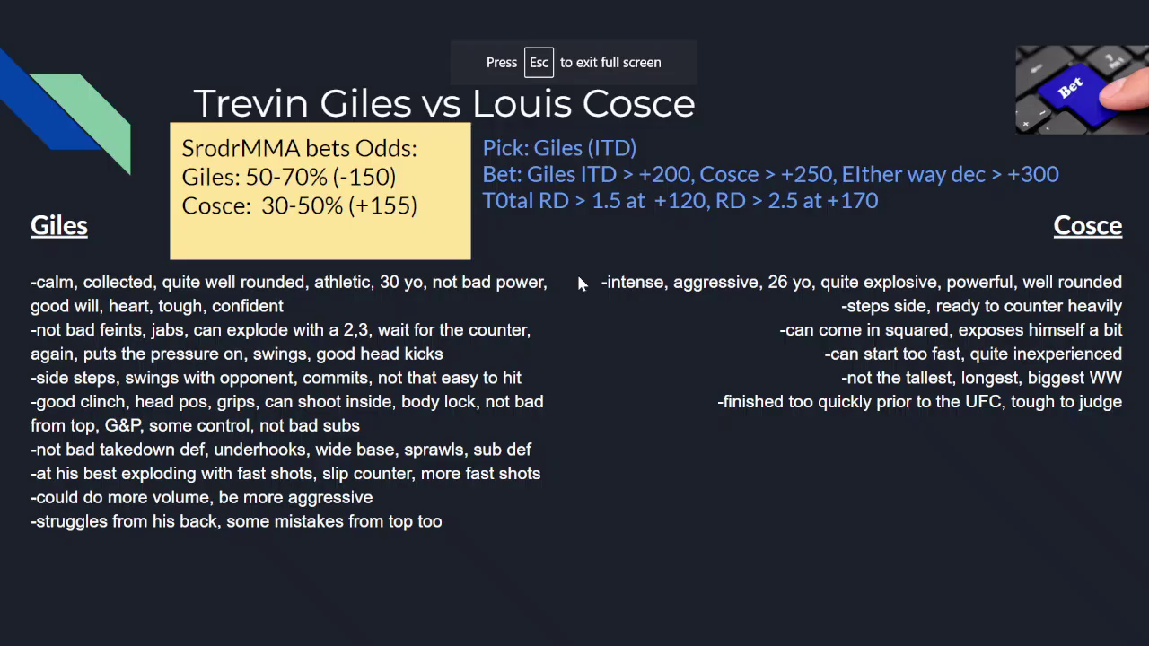
left_click(139, 618)
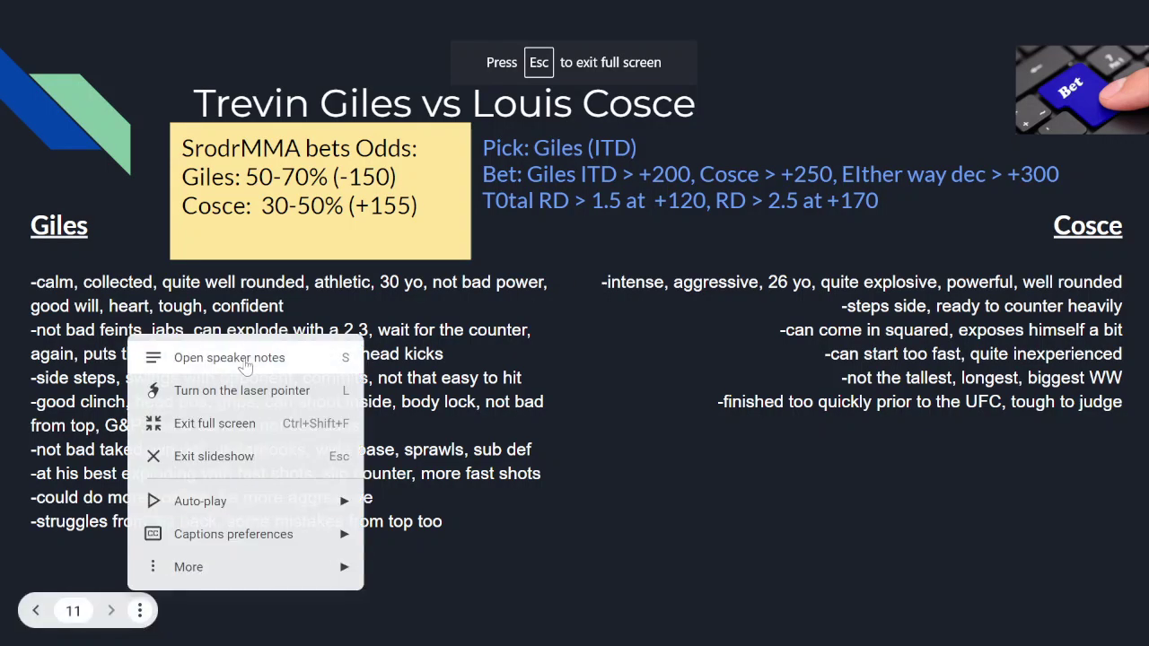
left_click(252, 392)
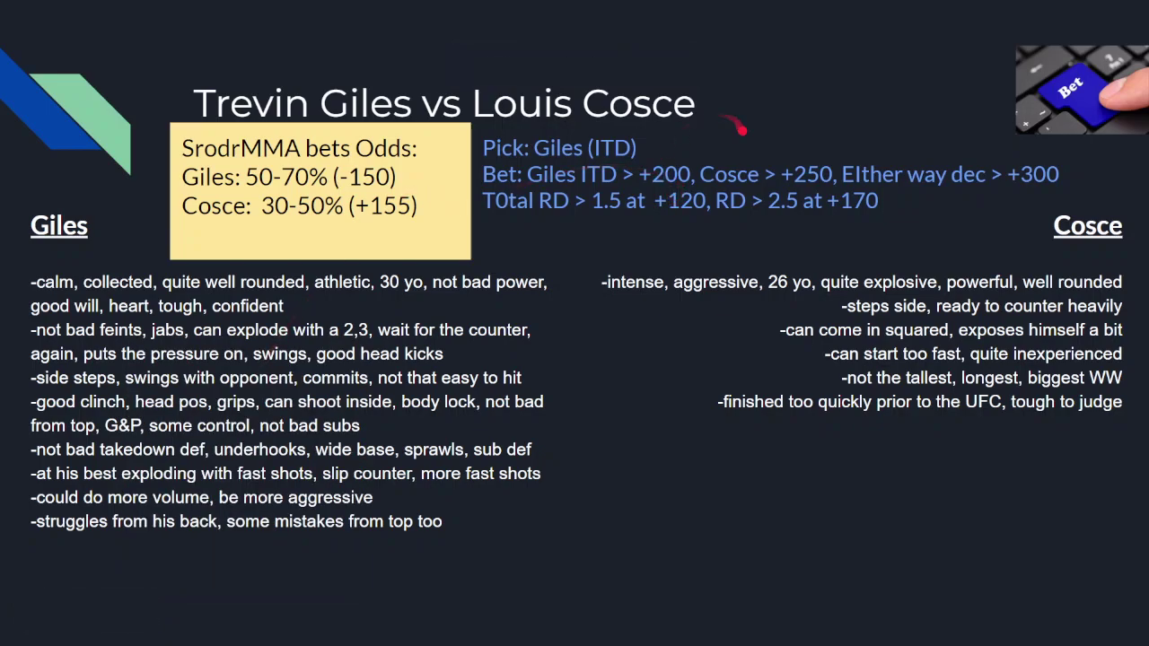